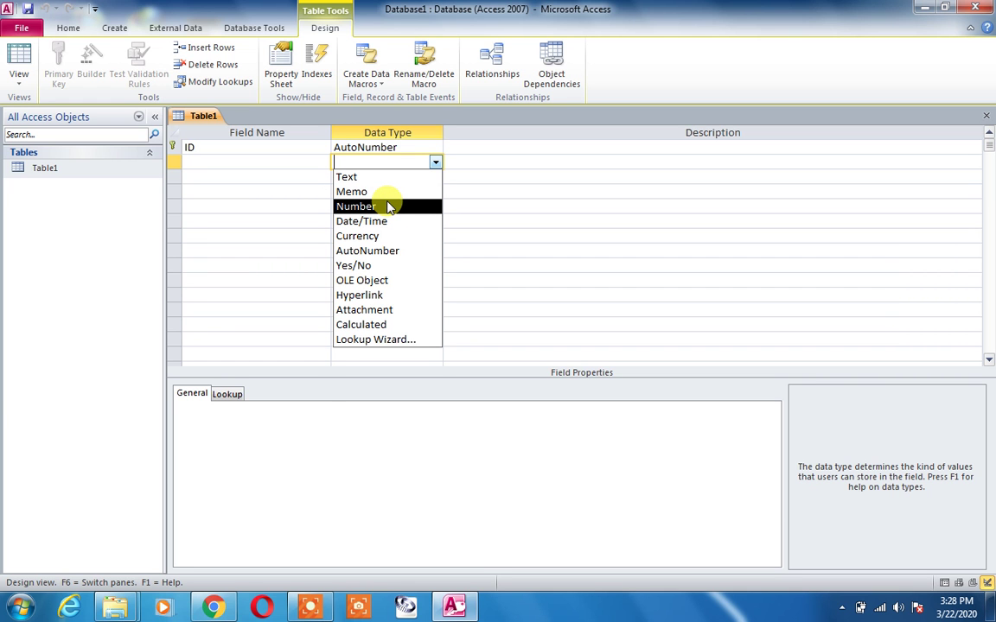
- Add a field named Marks with the Text data type below the ID field
{"action": "left_click", "coordinate": [389, 208]}
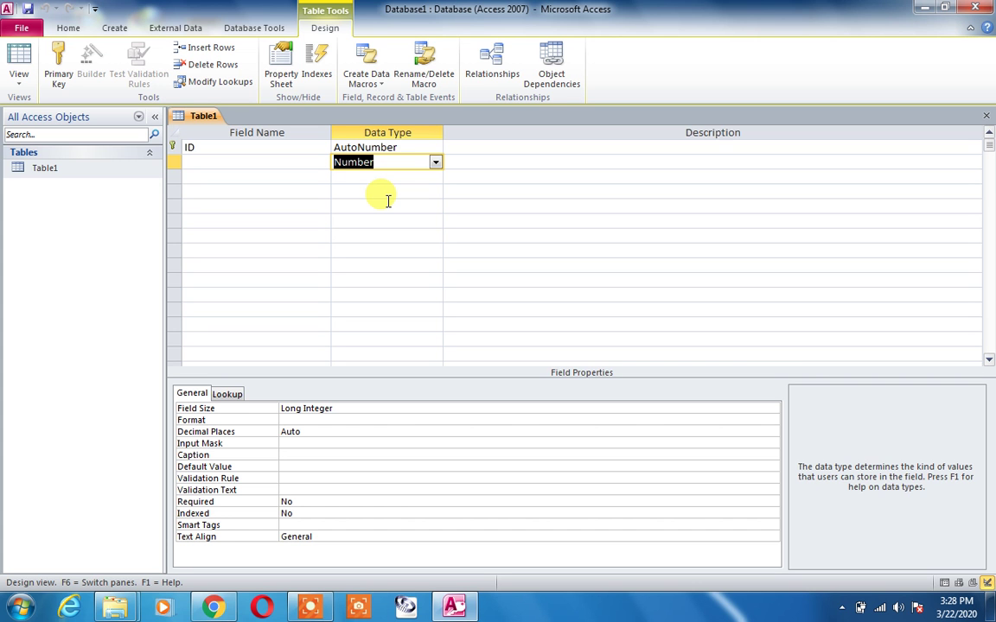
{"action": "left_click", "coordinate": [436, 165]}
{"action": "left_click", "coordinate": [406, 175]}
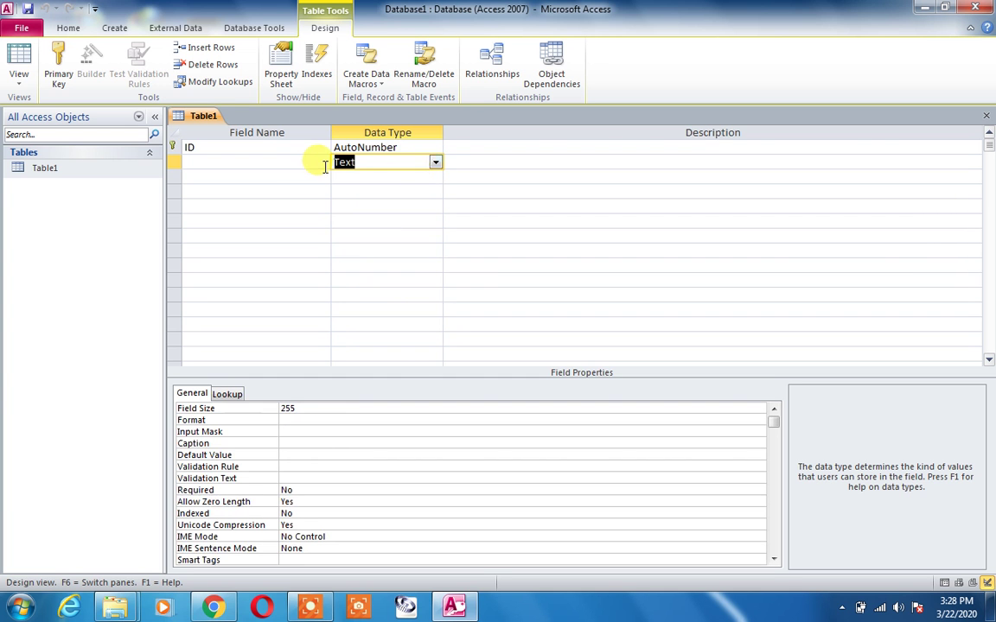
{"action": "left_click", "coordinate": [288, 161]}
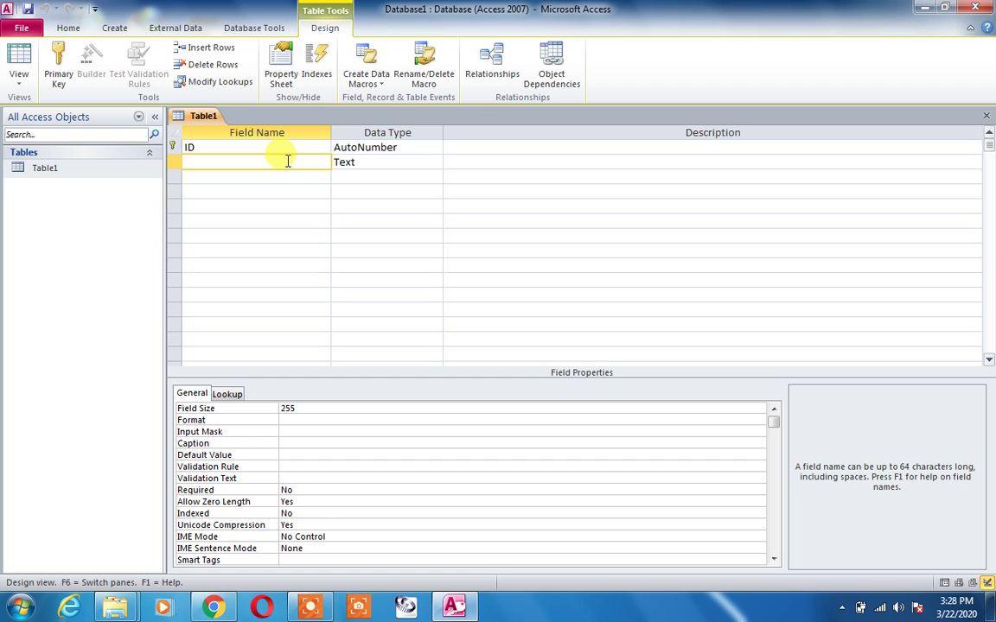
{"action": "type", "text": "Marks"}
- Add a field named English Marks with the Number data type below the Marks field
{"action": "key", "text": "Down"}
{"action": "left_click", "coordinate": [393, 173]}
{"action": "left_click", "coordinate": [435, 178]}
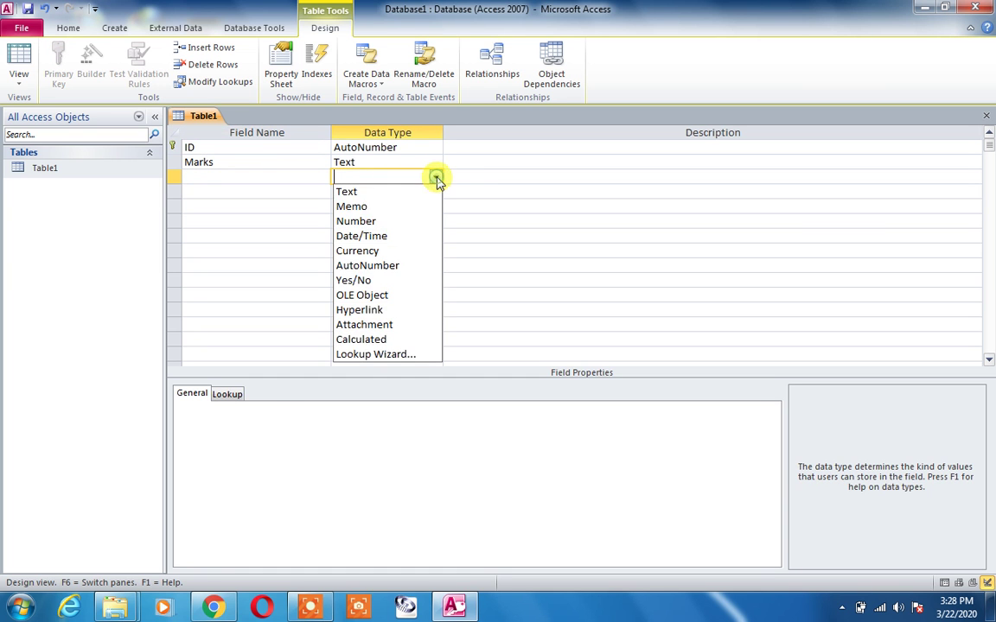
{"action": "left_click", "coordinate": [388, 223]}
{"action": "left_click", "coordinate": [295, 179]}
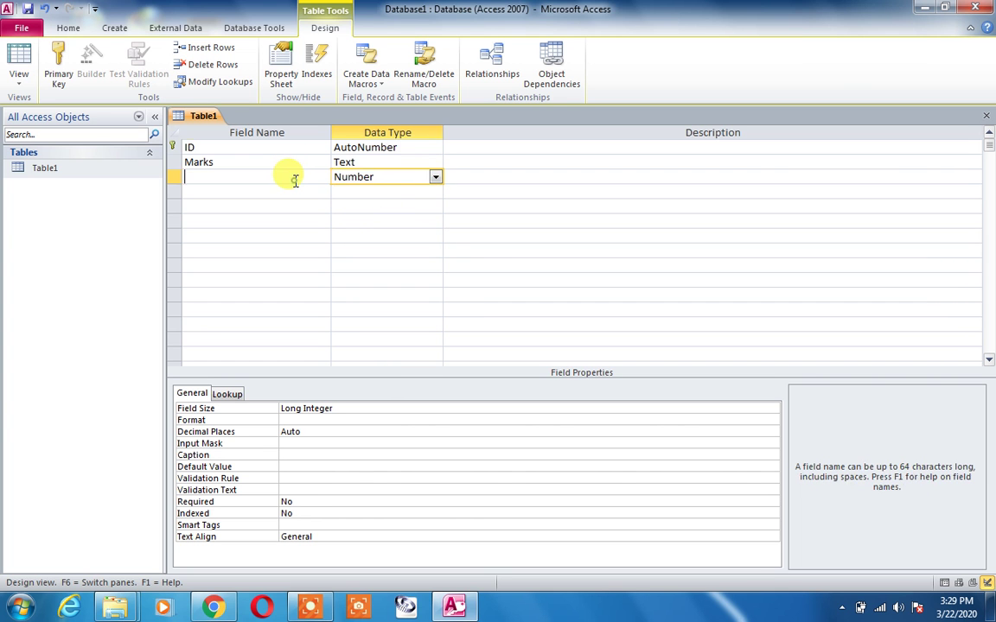
{"action": "type", "text": "English Marks"}
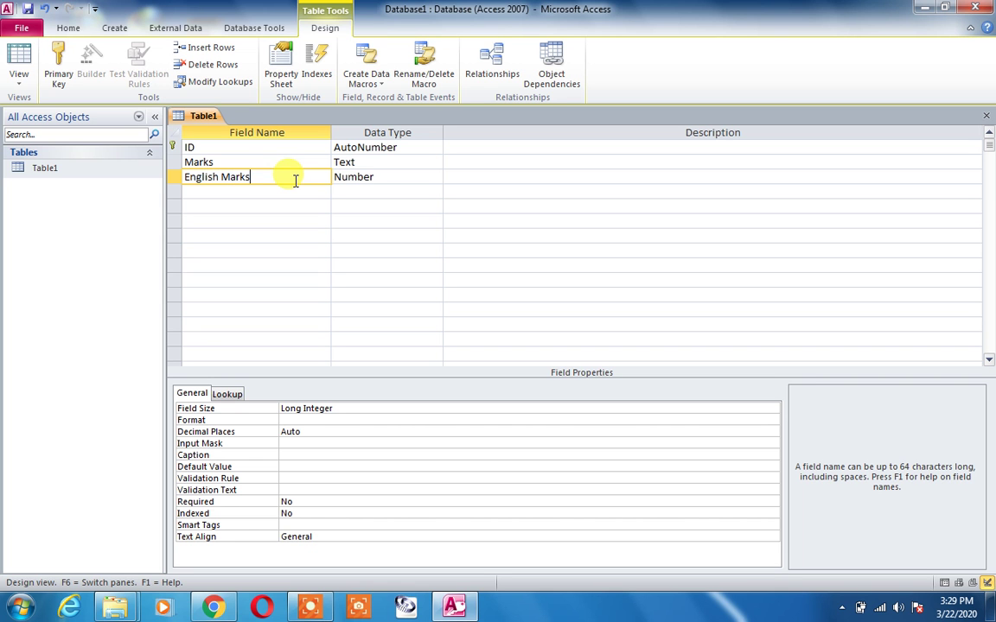
- Rename the Marks field as Urdu Marks
{"action": "left_click", "coordinate": [274, 153]}
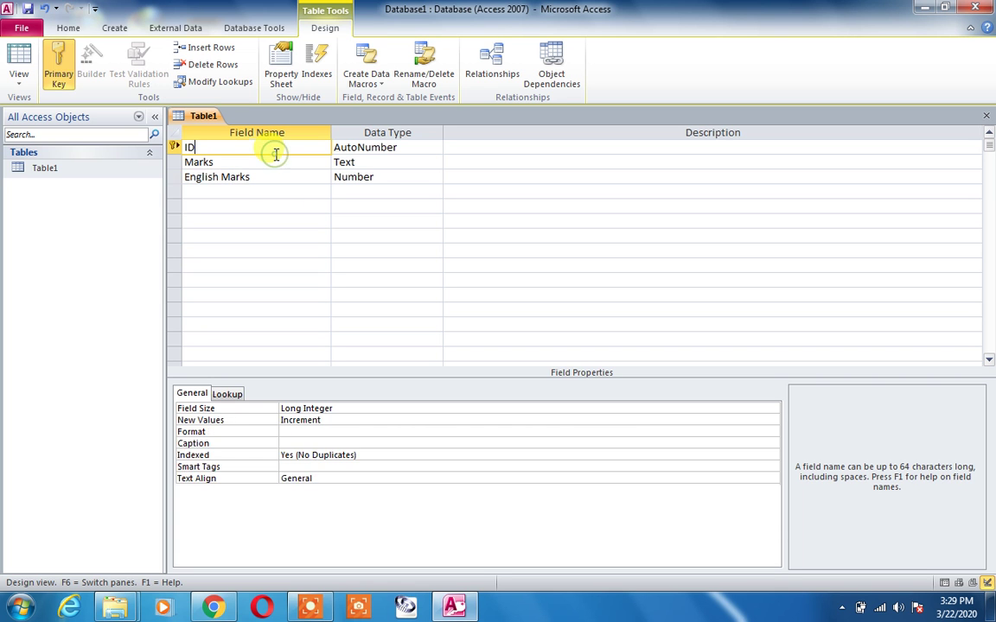
{"action": "key", "text": "Down"}
{"action": "type", "text": "Urdu Marks"}
- Read the help topic on data types for the English Marks field and close it
{"action": "left_click", "coordinate": [367, 179]}
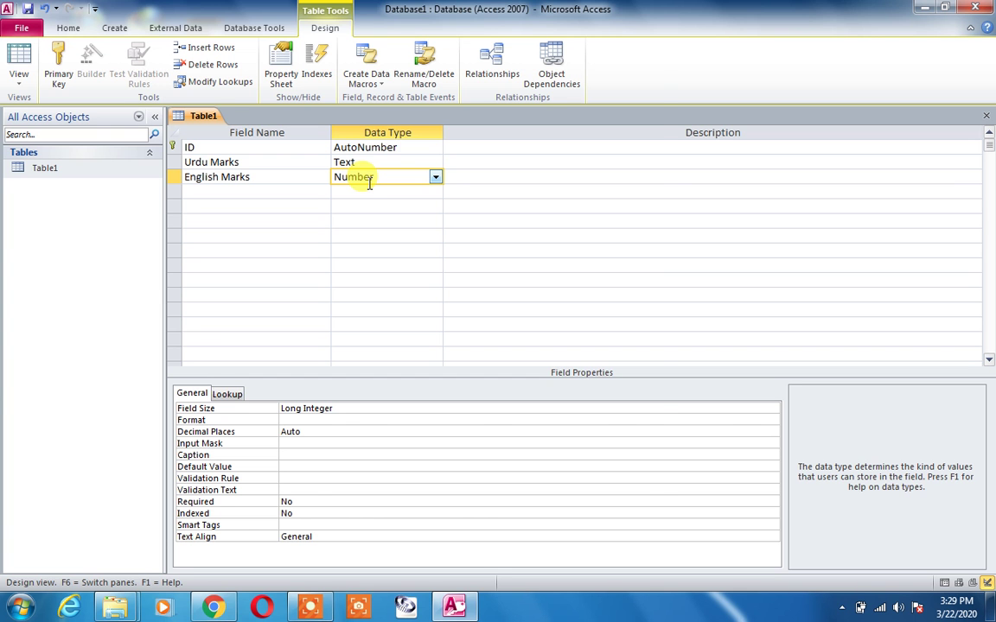
{"action": "key", "text": "F1"}
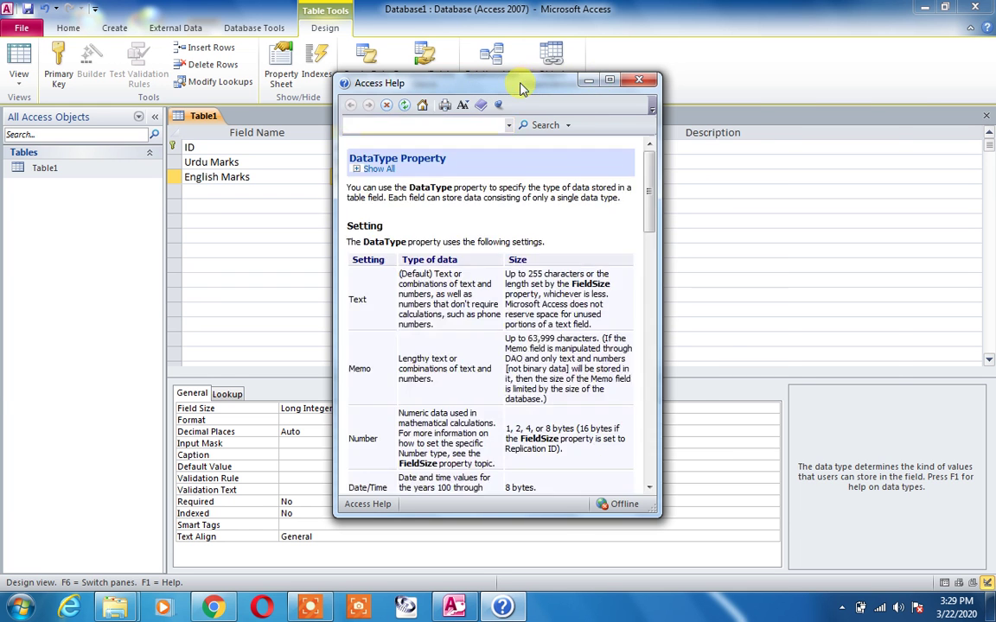
{"action": "left_click_drag", "start_coordinate": [626, 78], "coordinate": [646, 82]}
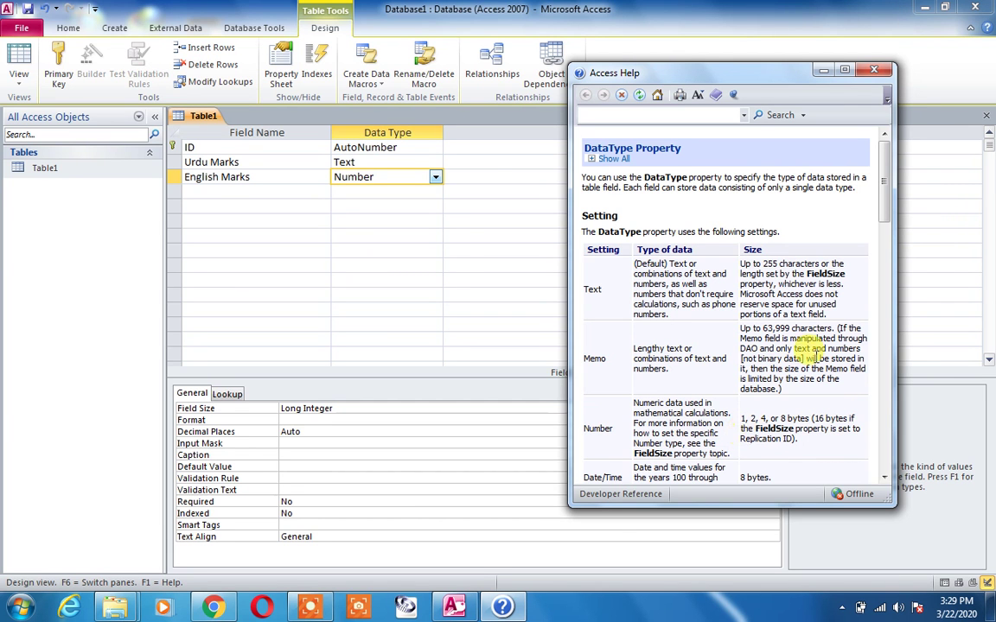
{"action": "left_click", "coordinate": [873, 70]}
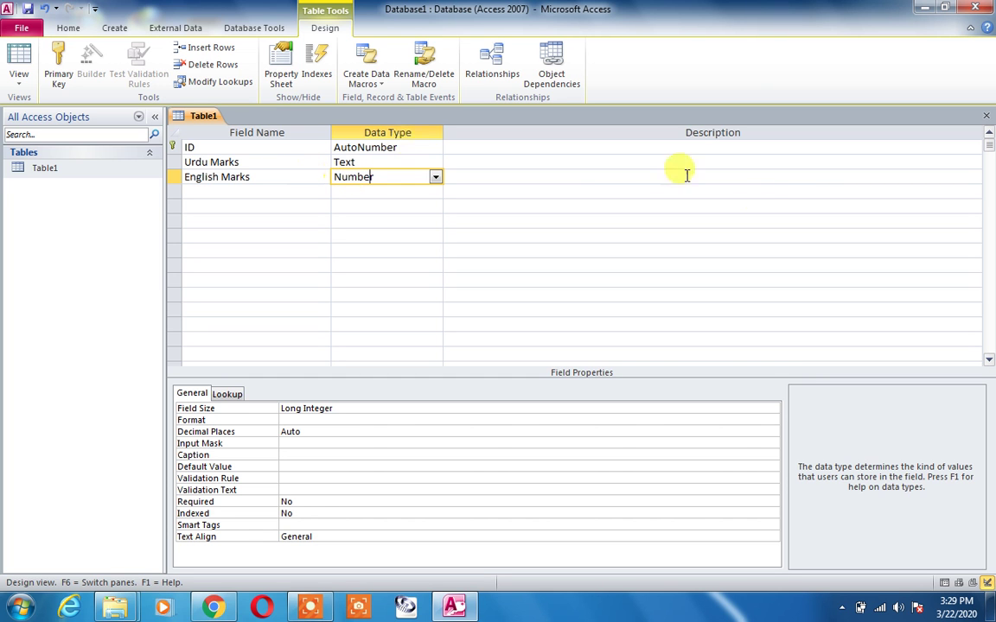
- Close the table design with its changes saved and reopen Table1 as a datasheet
{"action": "left_click", "coordinate": [988, 117]}
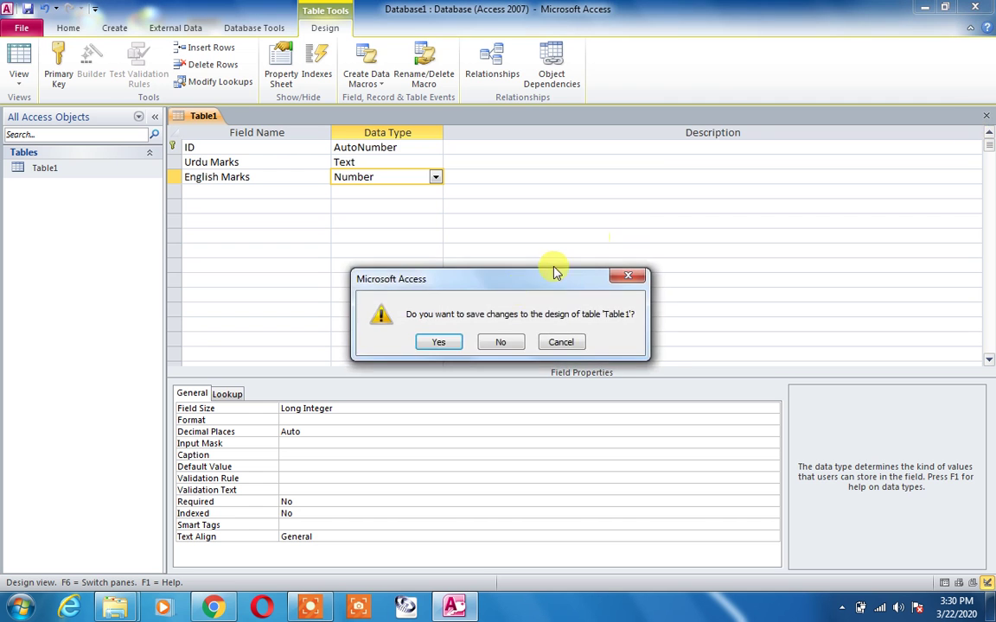
{"action": "left_click", "coordinate": [403, 307]}
{"action": "double_click", "coordinate": [82, 167]}
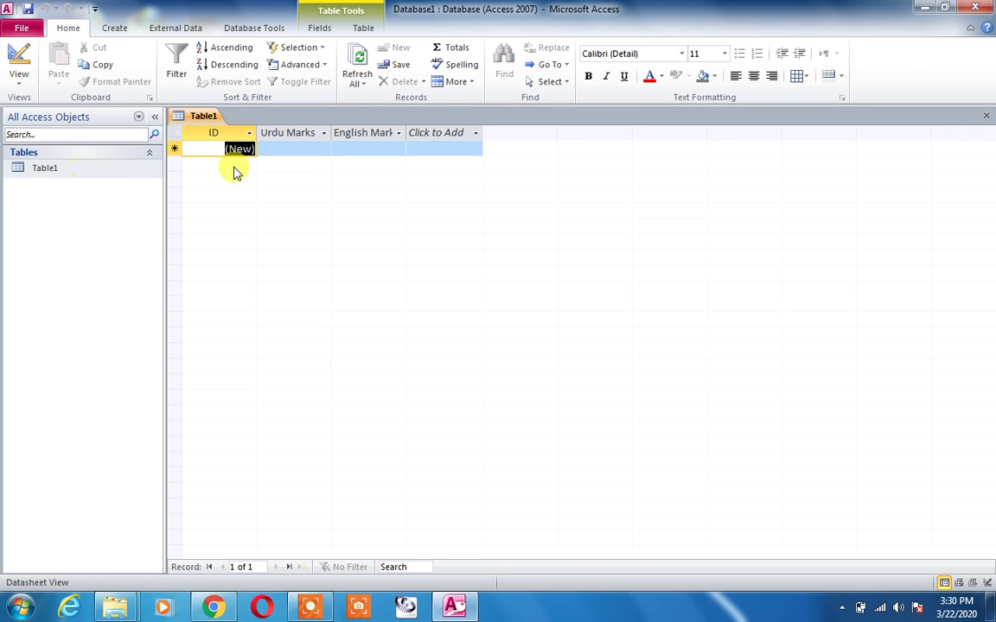
- Enter two records: Urdu Marks 56 with English Marks 67, and Urdu Marks 78 with English Marks 88
{"action": "left_click", "coordinate": [275, 150]}
{"action": "type", "text": "56"}
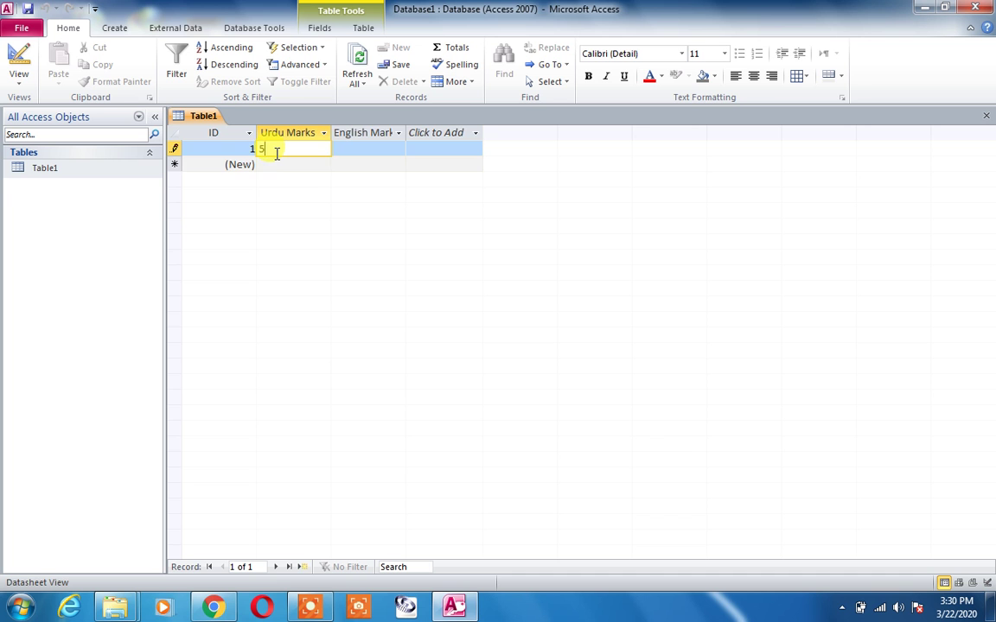
{"action": "key", "text": "Tab"}
{"action": "type", "text": "67"}
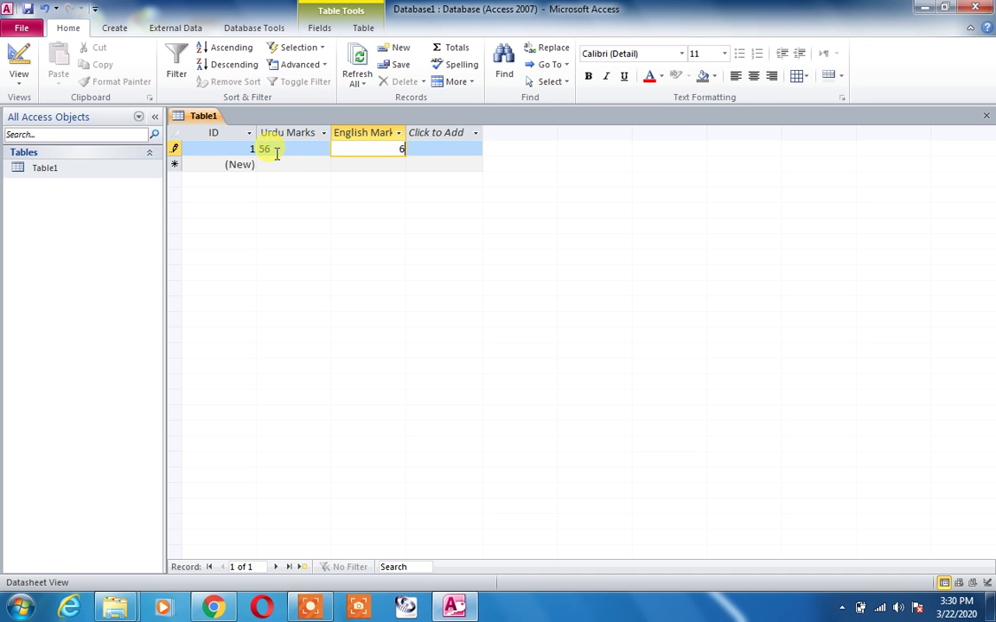
{"action": "key", "text": "Down"}
{"action": "key", "text": "Left"}
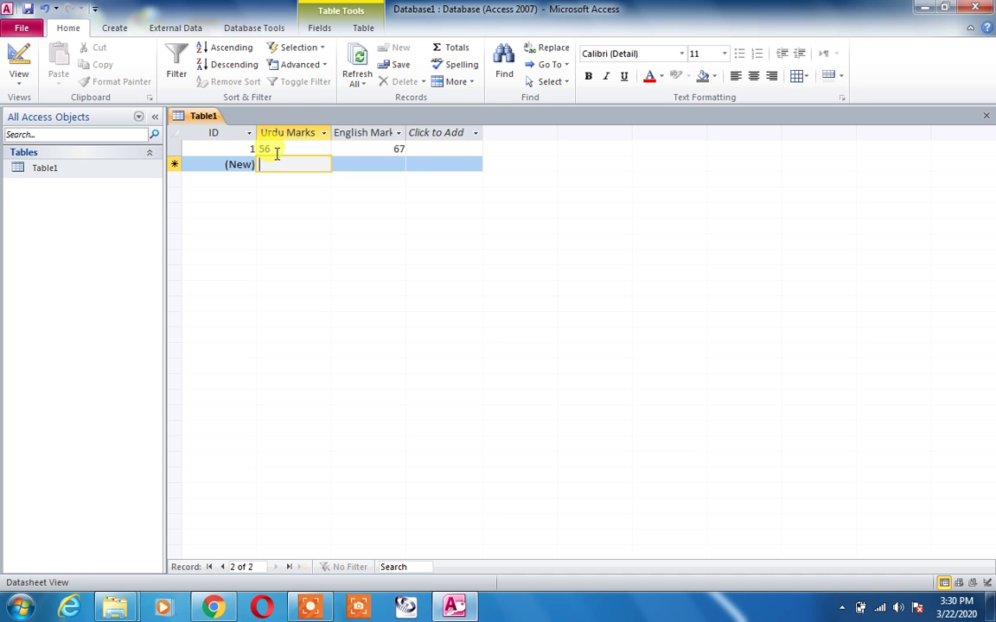
{"action": "type", "text": "78"}
{"action": "key", "text": "Tab"}
{"action": "type", "text": "88"}
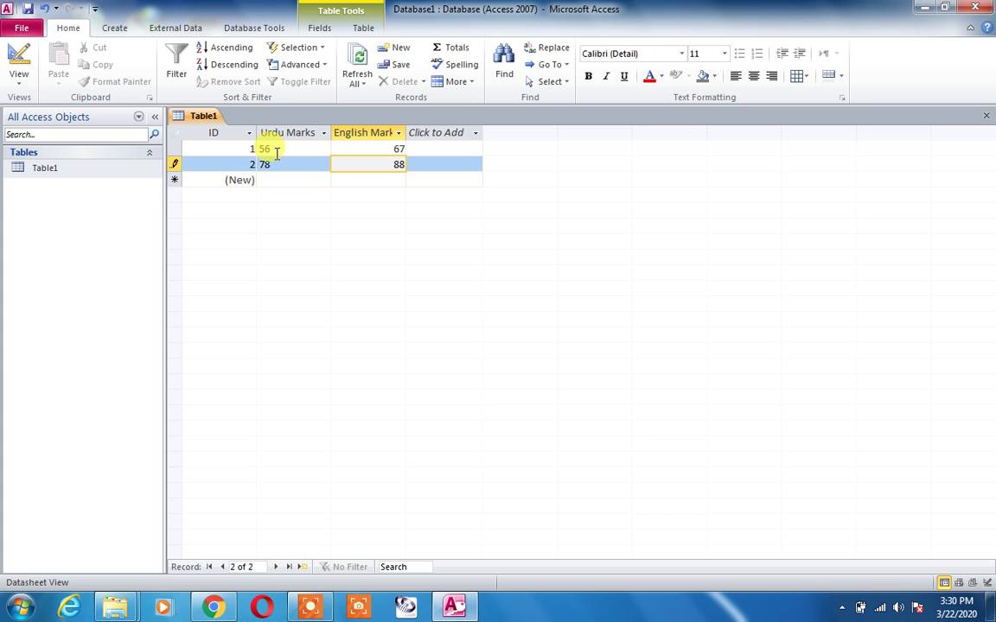
{"action": "key", "text": "Down"}
{"action": "left_click", "coordinate": [276, 152]}
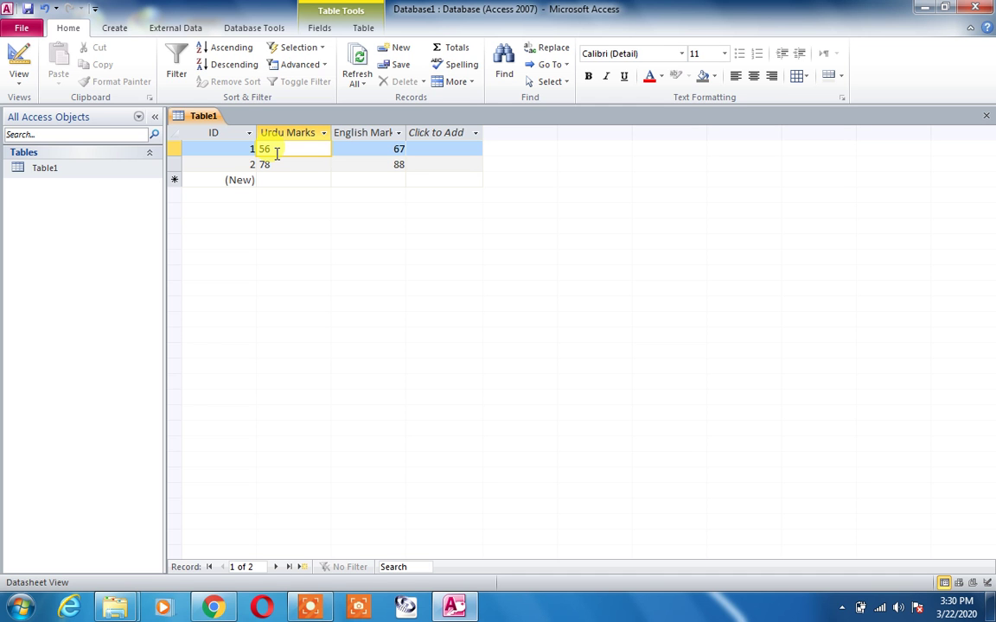
- Open Table1 in Design View and add a field named total with the Number data type
{"action": "right_click", "coordinate": [68, 167]}
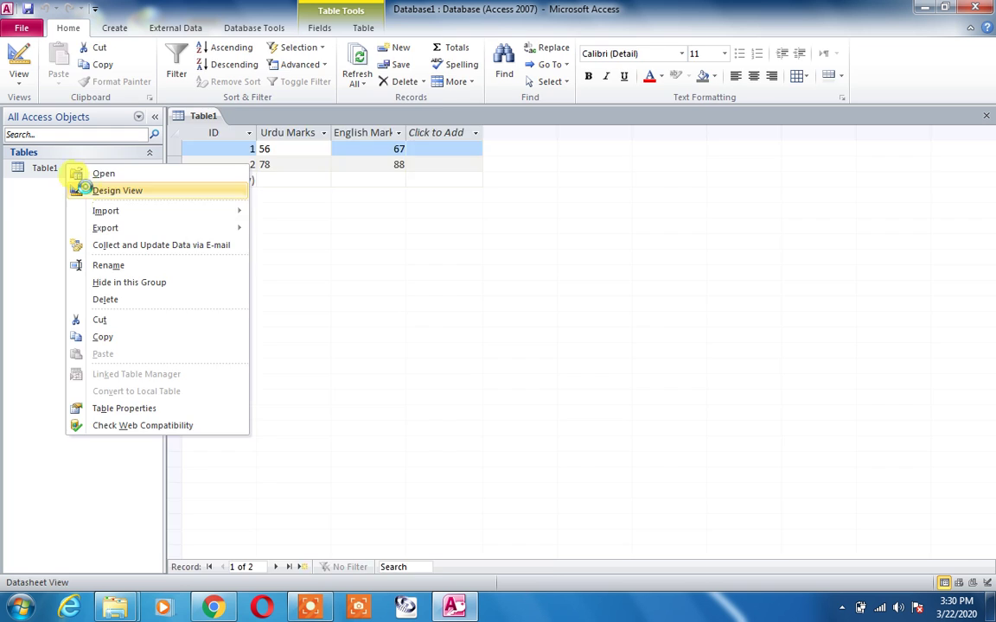
{"action": "left_click", "coordinate": [80, 190]}
{"action": "left_click", "coordinate": [410, 178]}
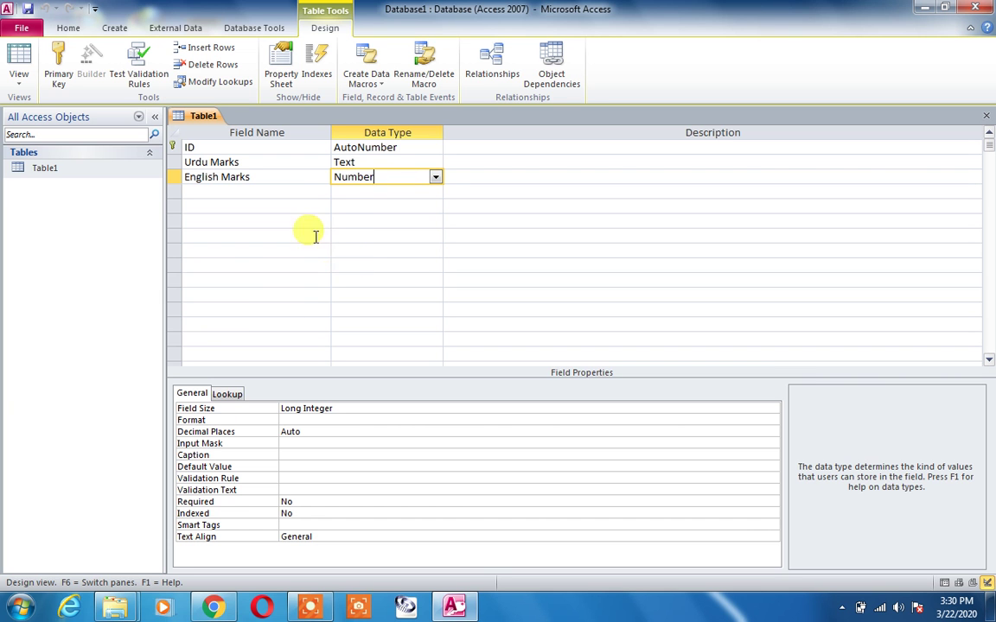
{"action": "left_click", "coordinate": [298, 197]}
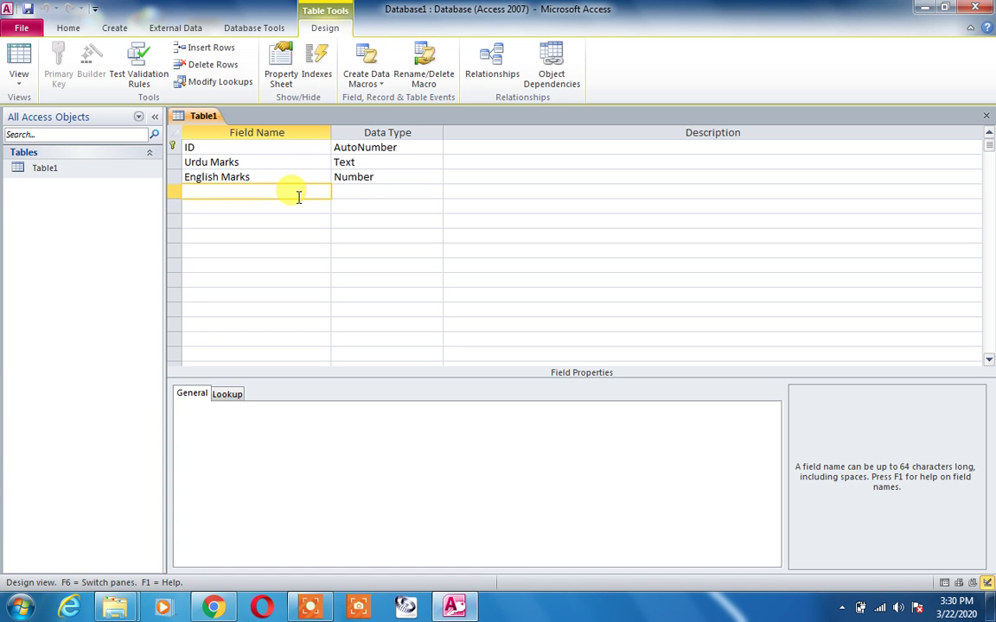
{"action": "type", "text": "total"}
{"action": "key", "text": "Tab"}
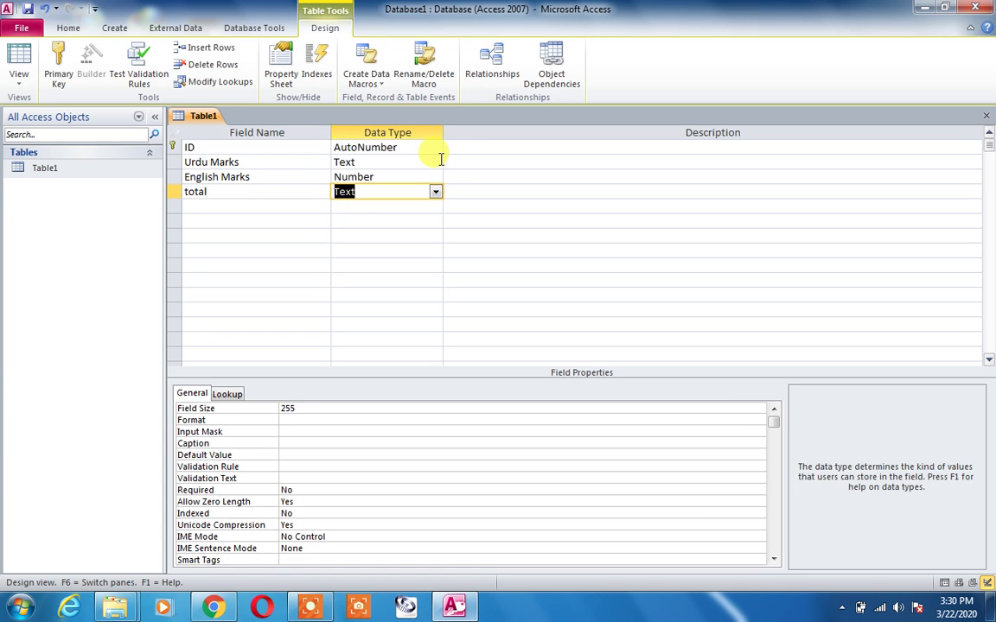
{"action": "left_click", "coordinate": [437, 192]}
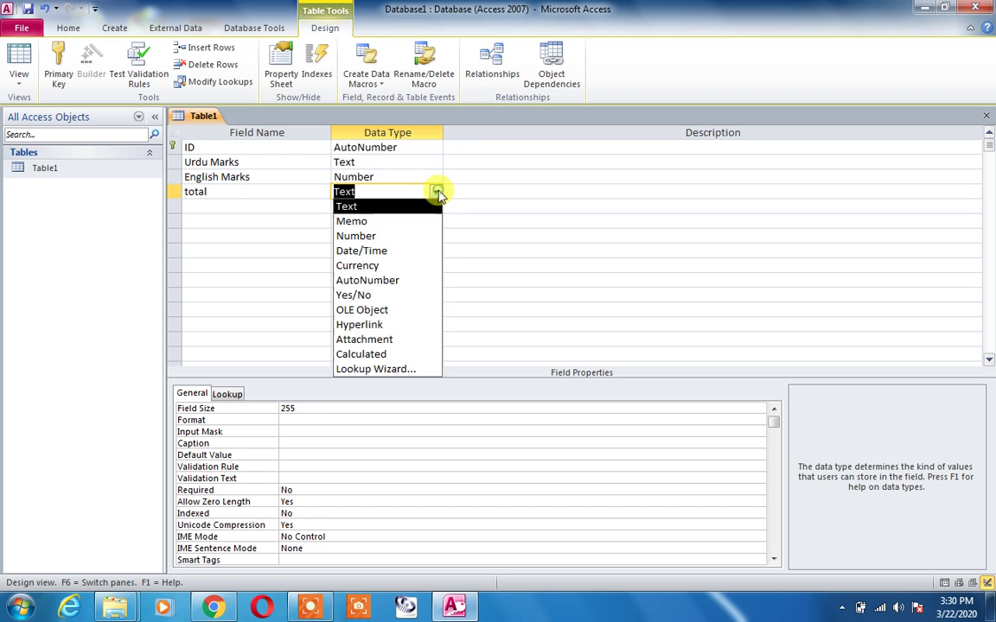
{"action": "left_click", "coordinate": [405, 235]}
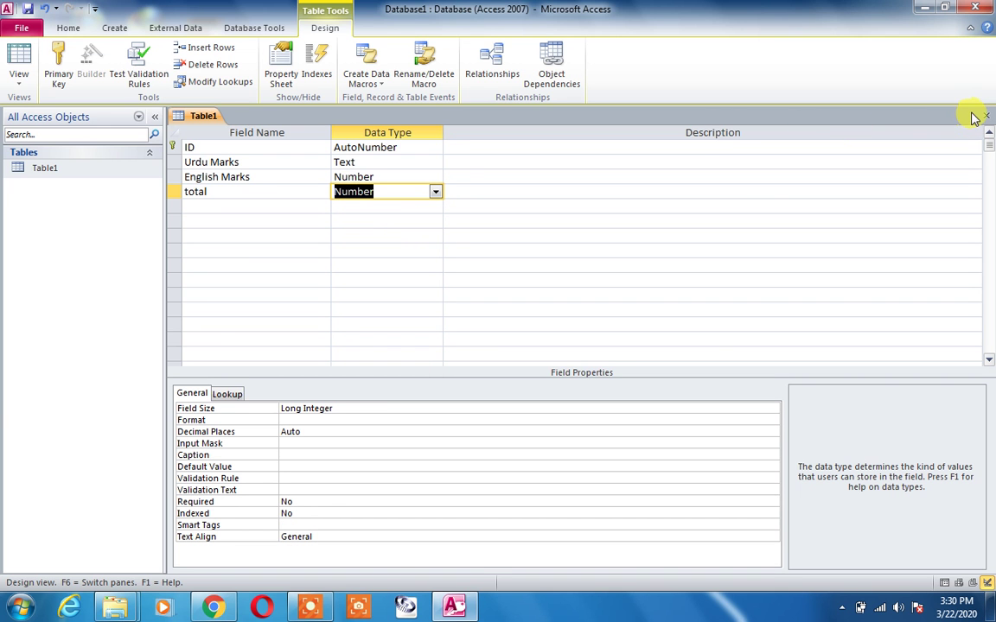
- Save and close the design containing the total field, and reopen Table1's records
{"action": "left_click", "coordinate": [984, 115]}
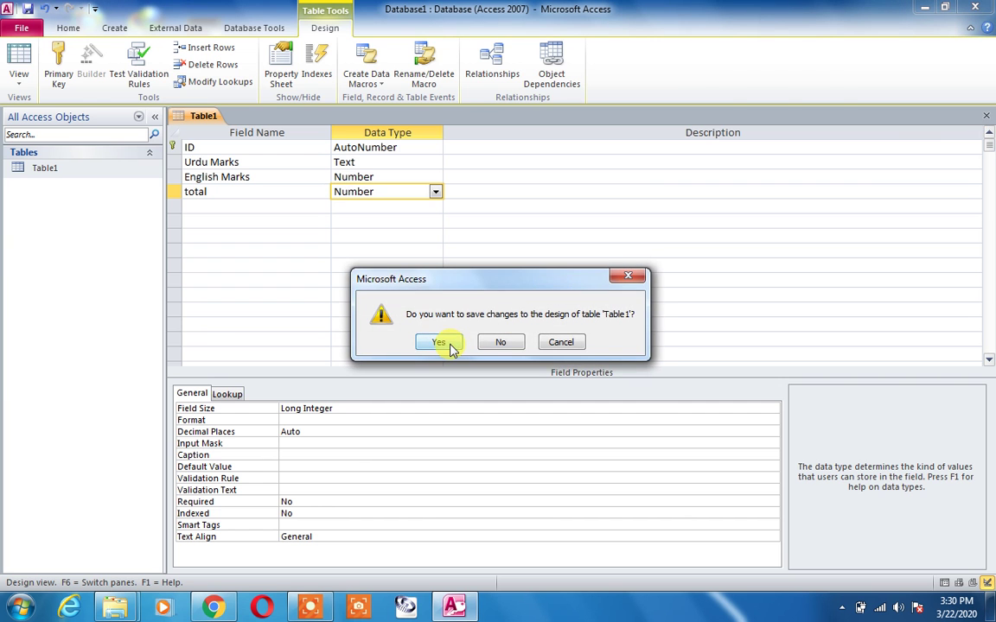
{"action": "left_click", "coordinate": [447, 344]}
{"action": "double_click", "coordinate": [90, 171]}
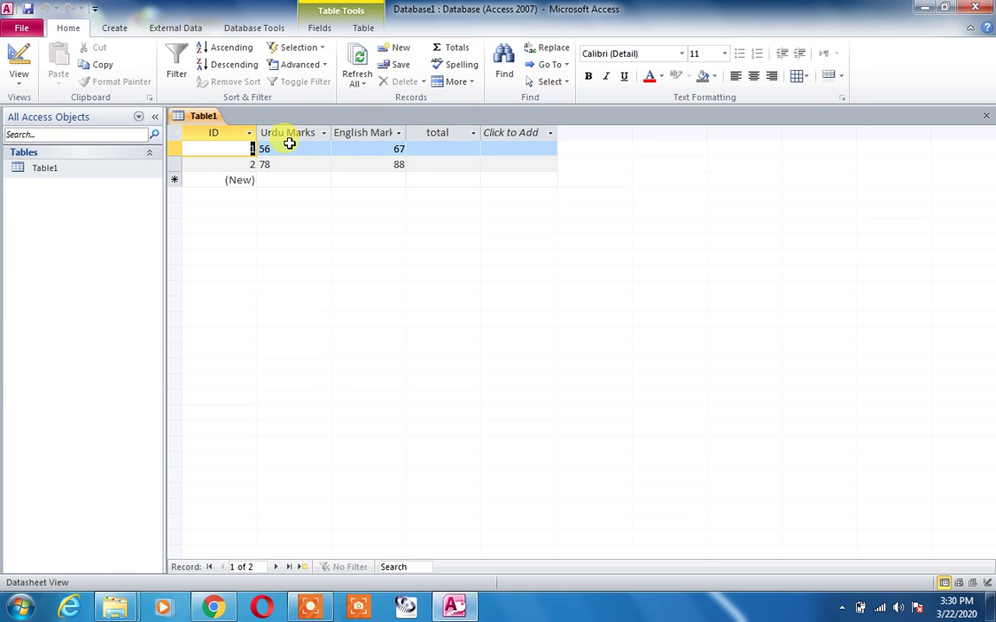
- Set the first record's Urdu Marks to 40, English Marks to 60 and total to 100
{"action": "key", "text": "Tab"}
{"action": "type", "text": "40"}
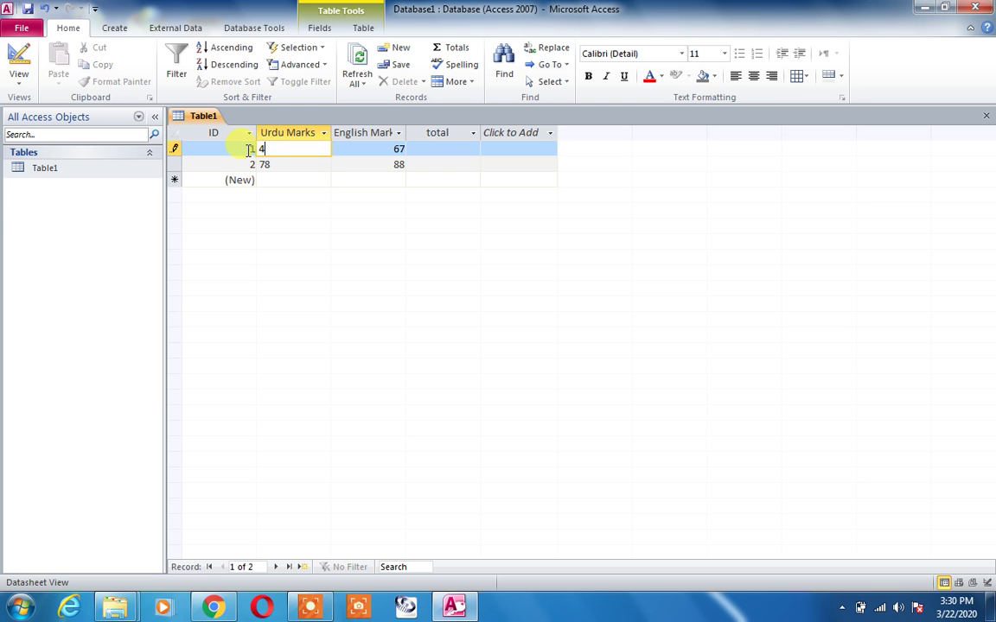
{"action": "left_click", "coordinate": [378, 150]}
{"action": "left_click_drag", "start_coordinate": [378, 150], "coordinate": [420, 151]}
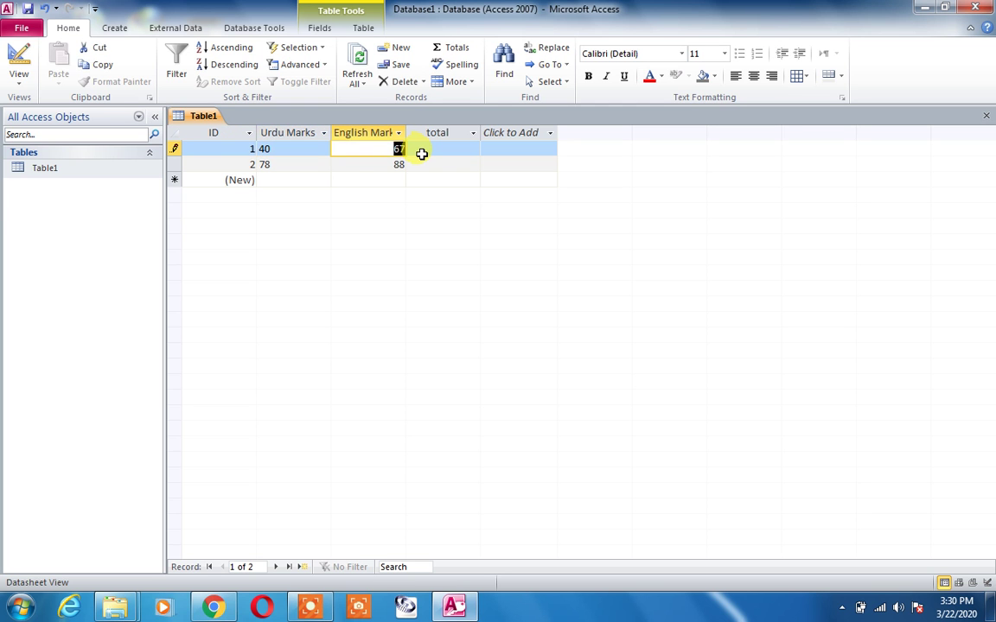
{"action": "type", "text": "69"}
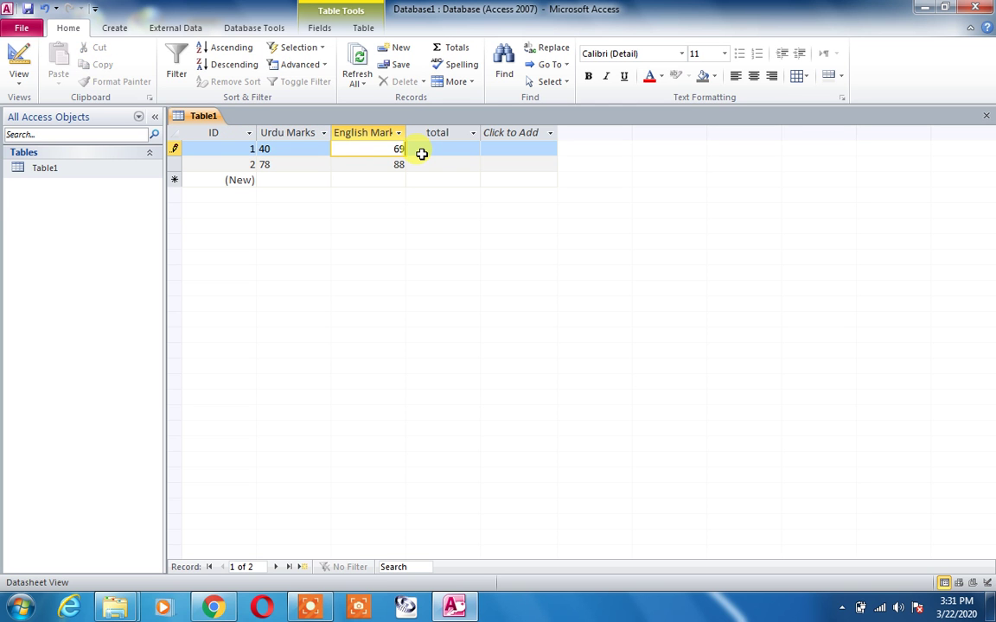
{"action": "key", "text": "BackSpace"}
{"action": "type", "text": "0"}
{"action": "left_click", "coordinate": [447, 148]}
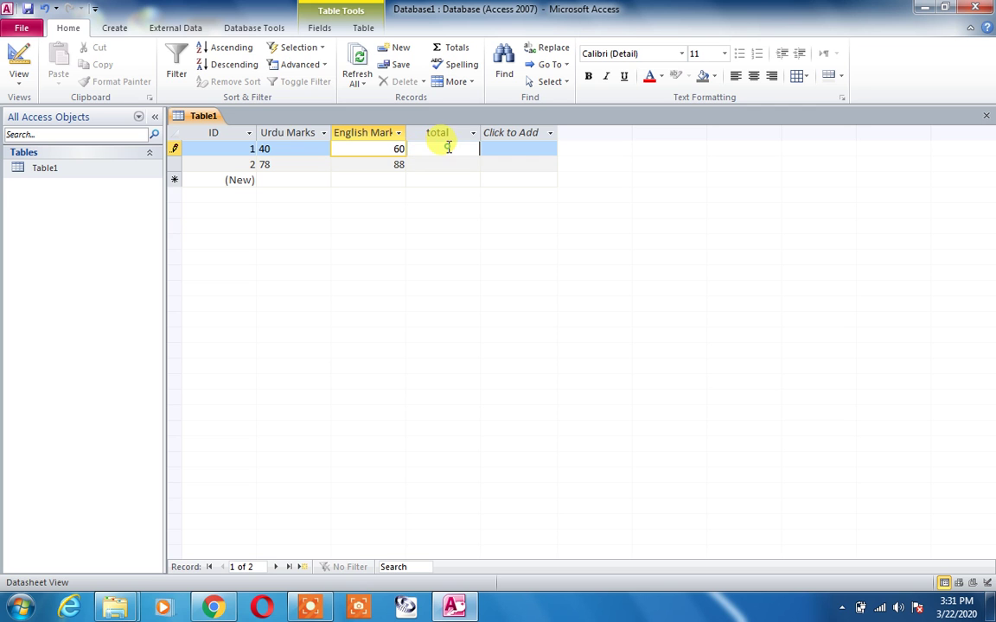
{"action": "type", "text": "100"}
{"action": "key", "text": "Down"}
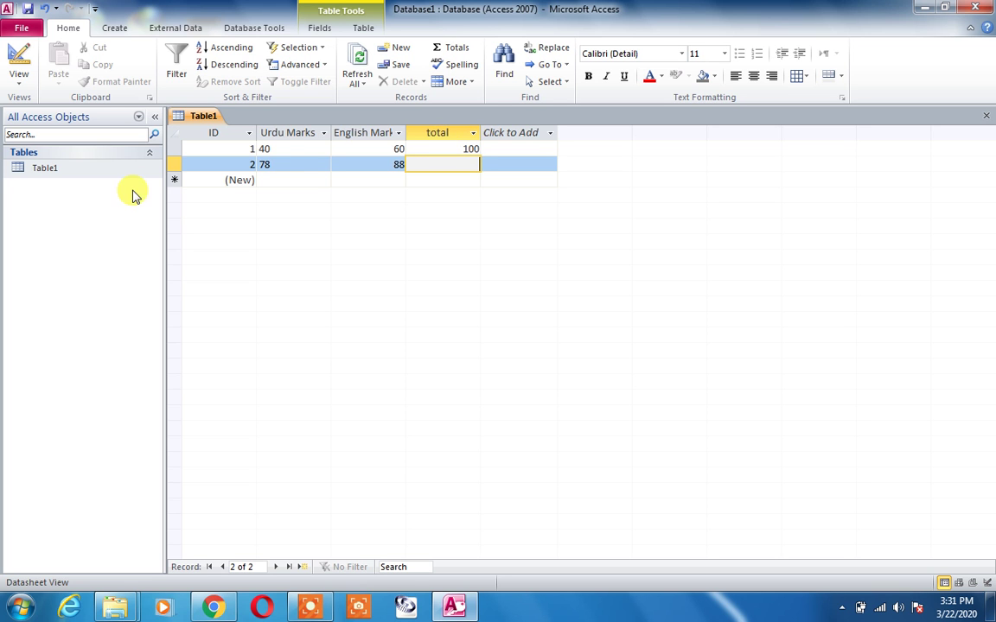
{"action": "left_click", "coordinate": [294, 151]}
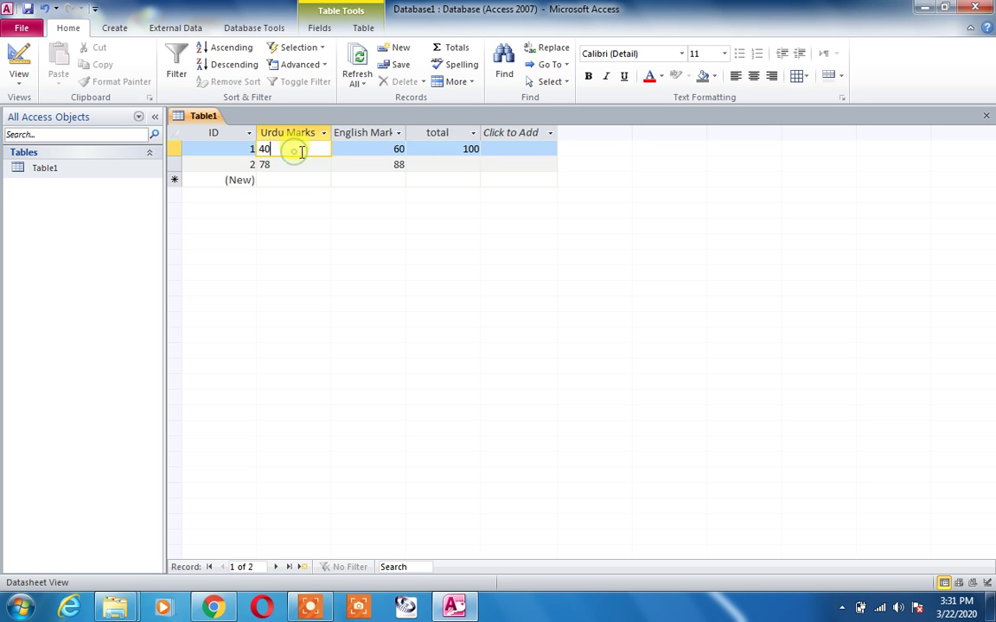
{"action": "left_click", "coordinate": [375, 147]}
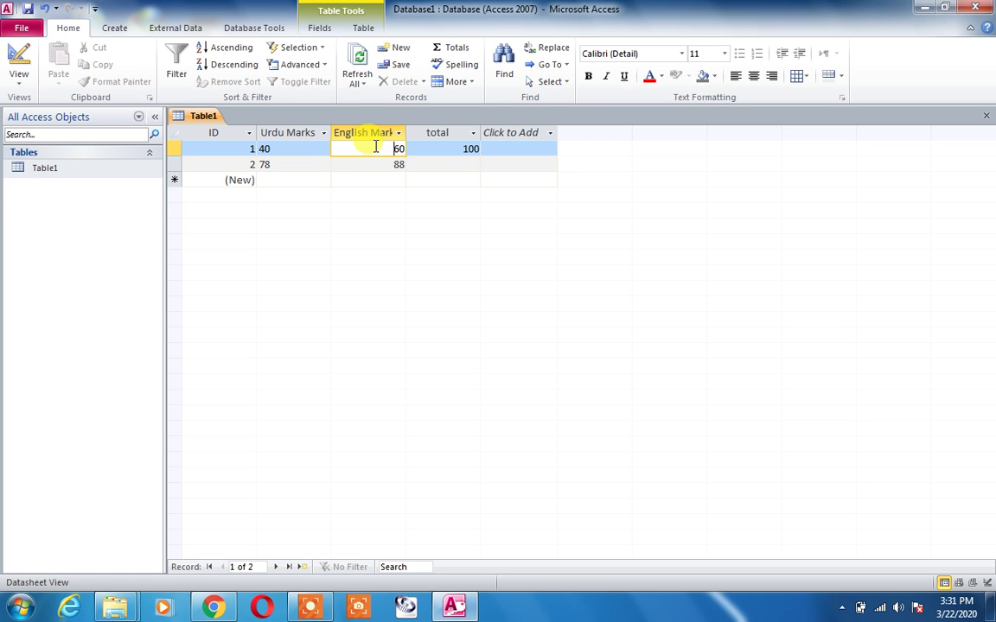
{"action": "double_click", "coordinate": [285, 148]}
{"action": "key", "text": "Tab"}
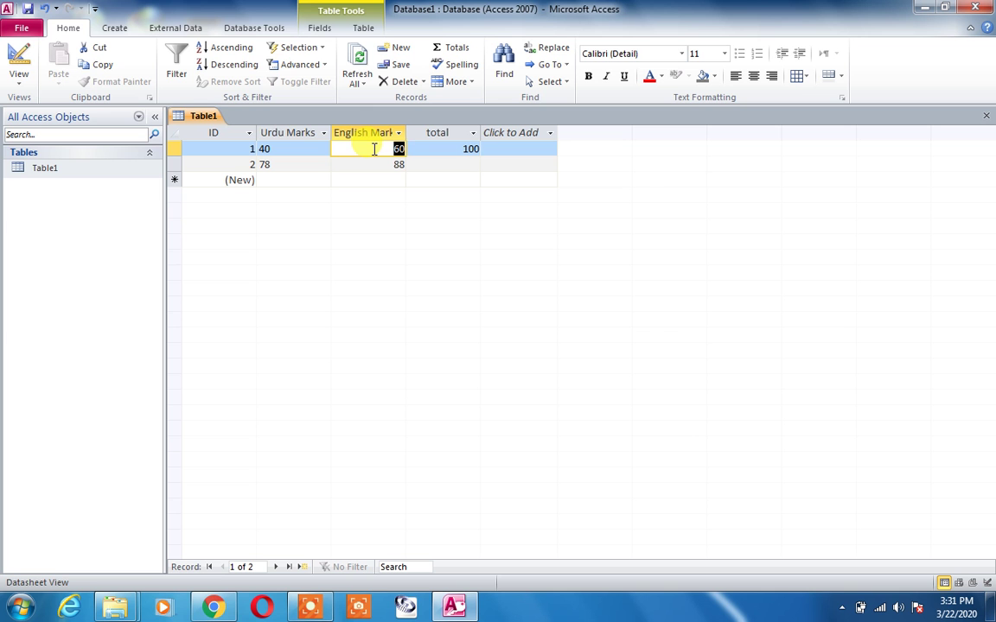
- Return Table1 to Design View and change the data type of Urdu Marks to Number
{"action": "right_click", "coordinate": [57, 168]}
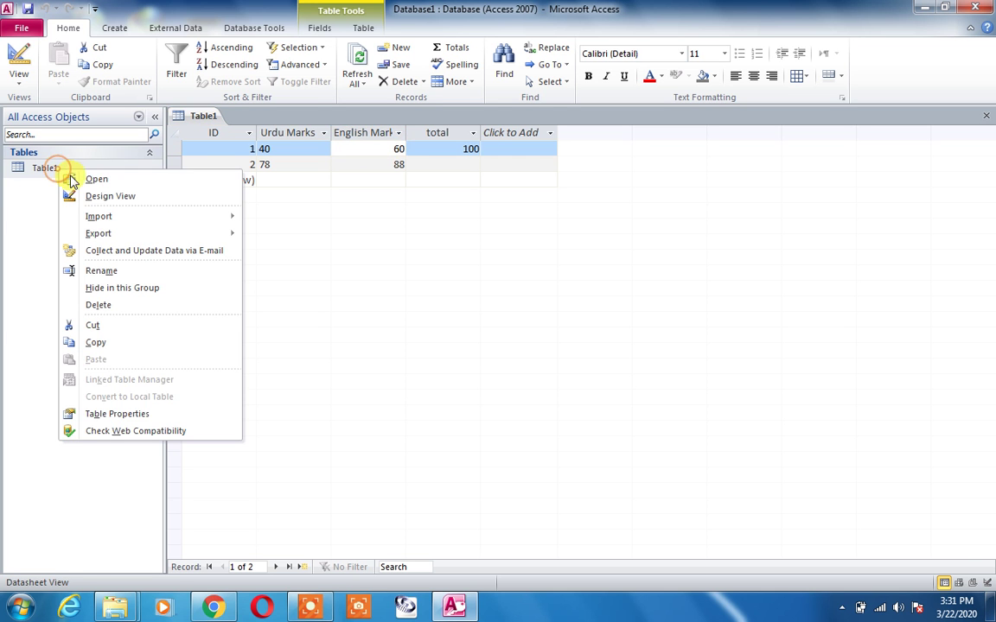
{"action": "left_click", "coordinate": [100, 196]}
{"action": "left_click", "coordinate": [358, 162]}
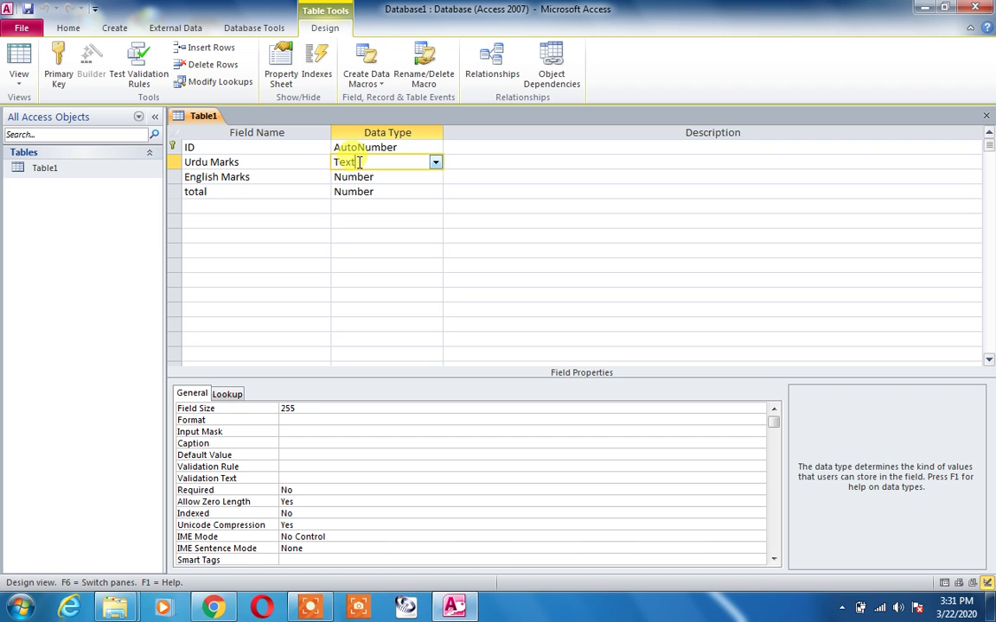
{"action": "left_click", "coordinate": [435, 162]}
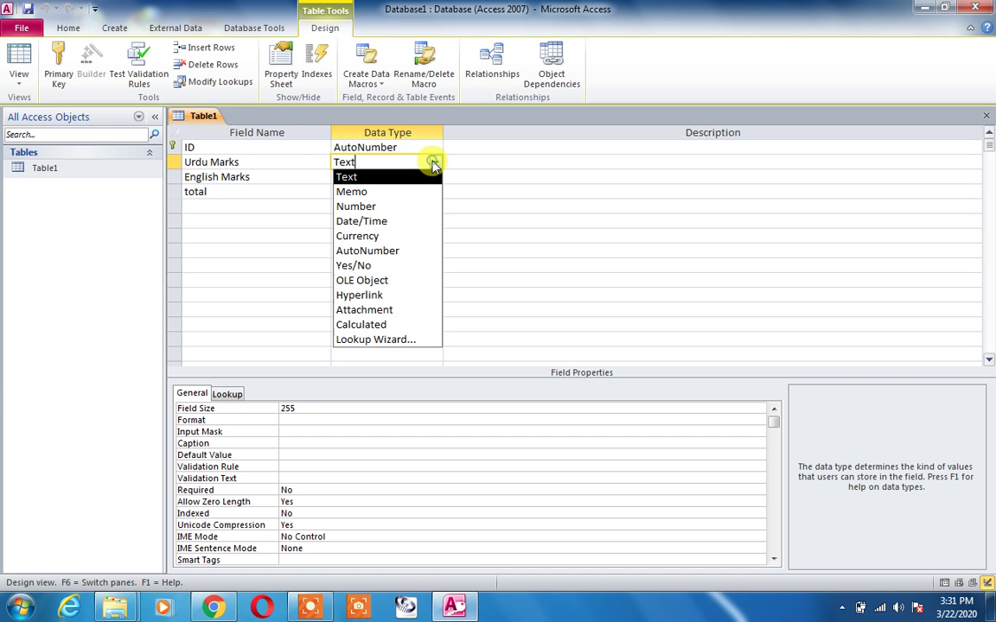
{"action": "left_click", "coordinate": [417, 205]}
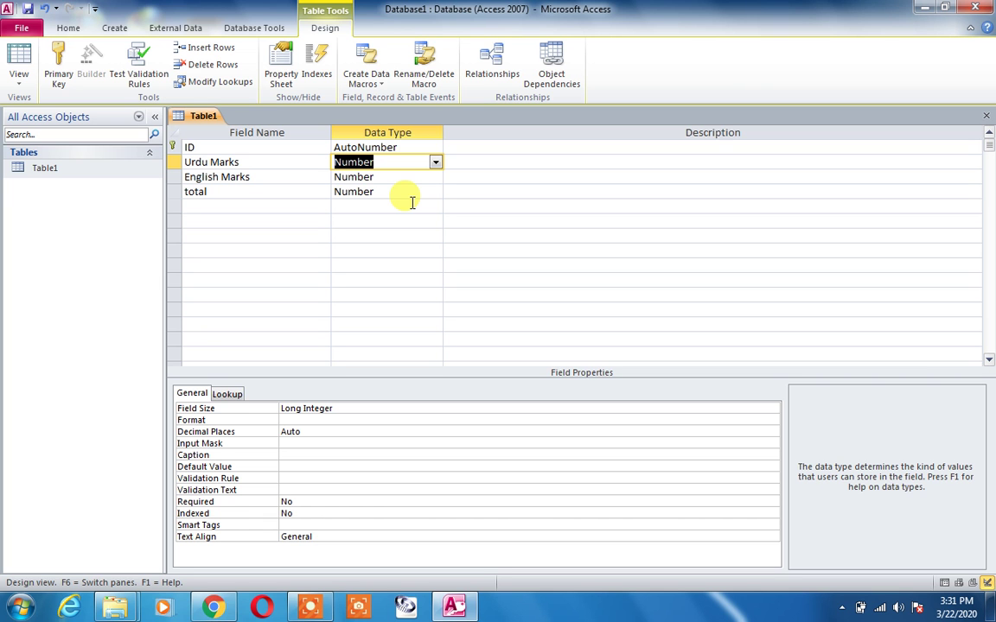
{"action": "left_click", "coordinate": [248, 162]}
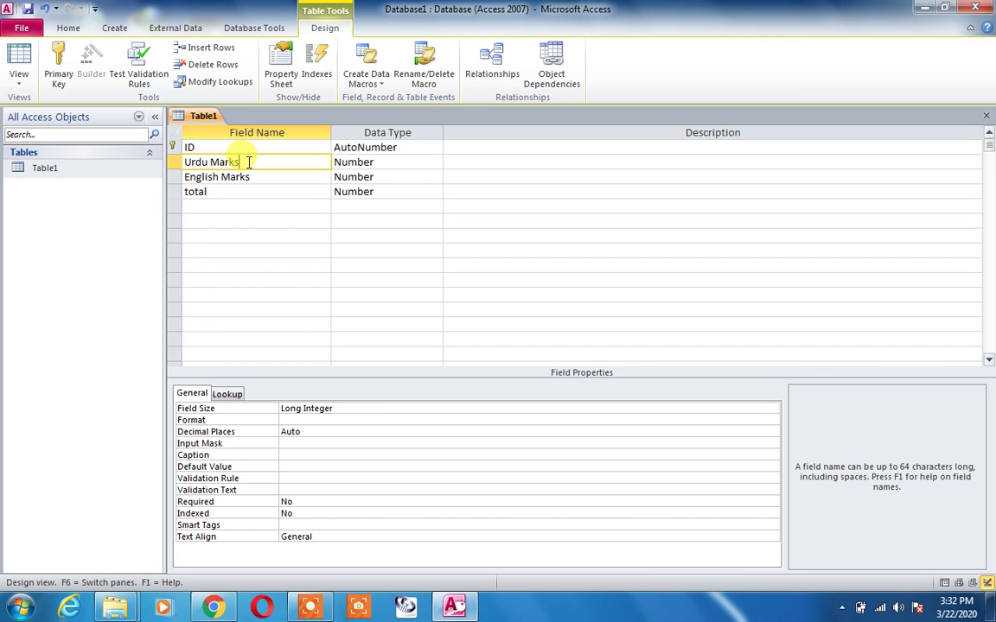
{"action": "left_click", "coordinate": [339, 177]}
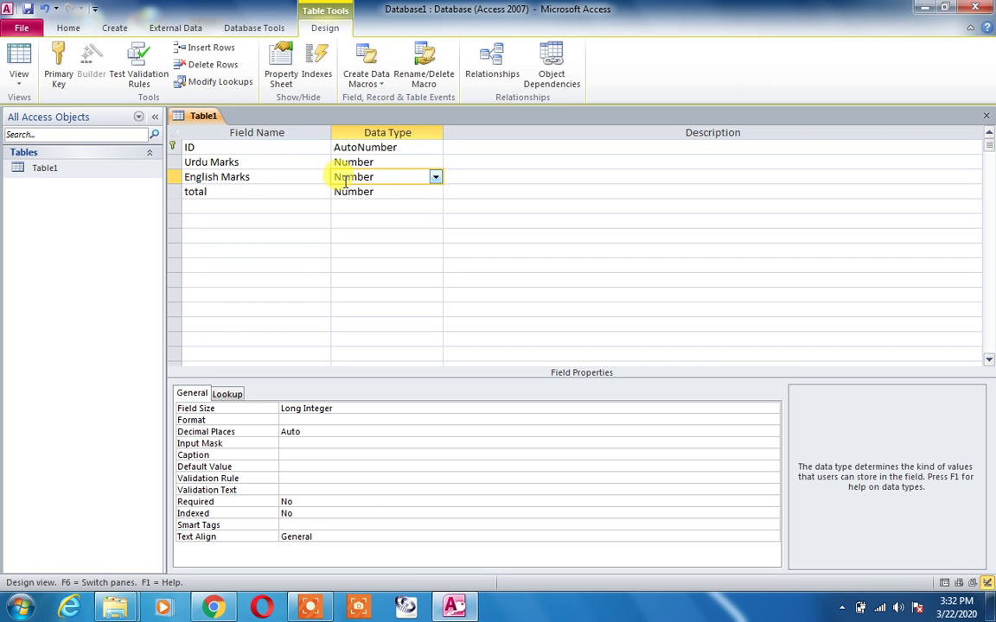